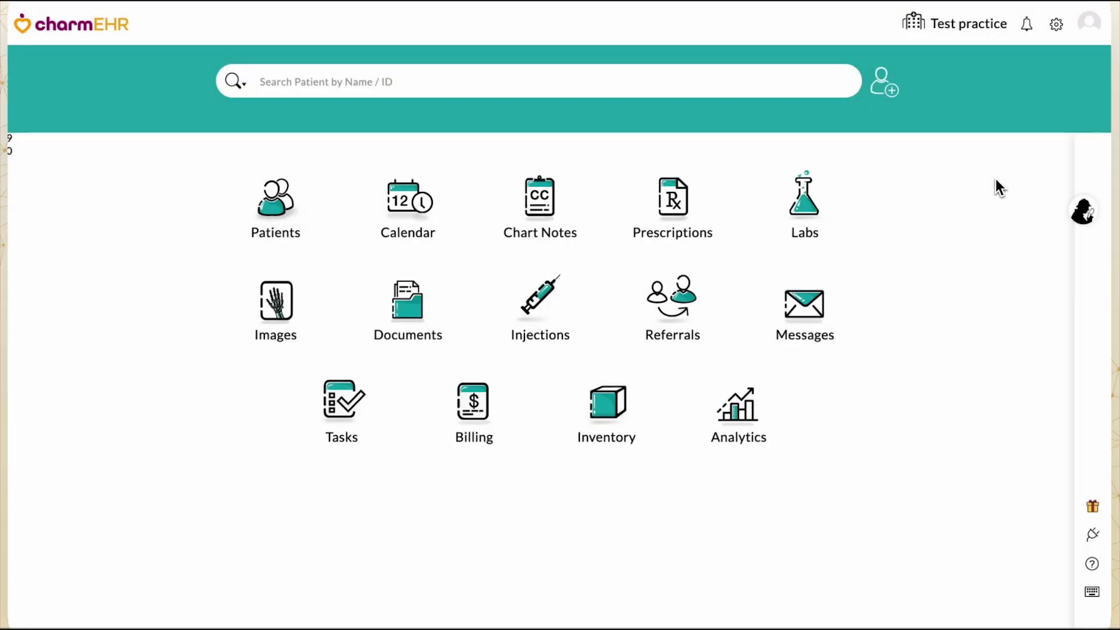
Step: Open the Rx EPCS Manager from settings and start EPCS registration for the provider
click(1056, 23)
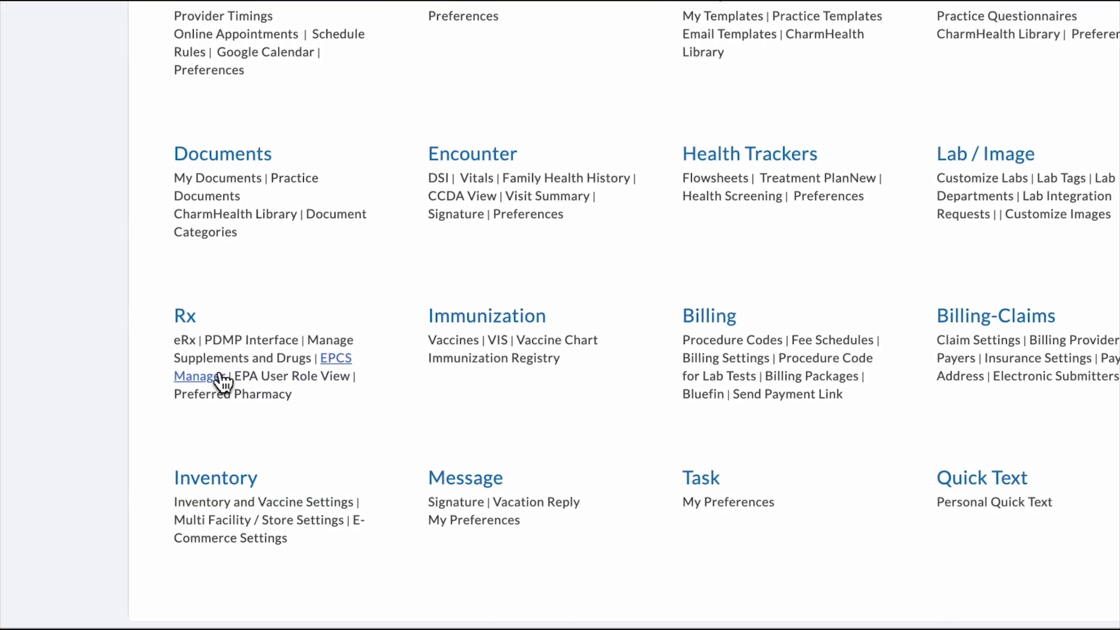
click(172, 397)
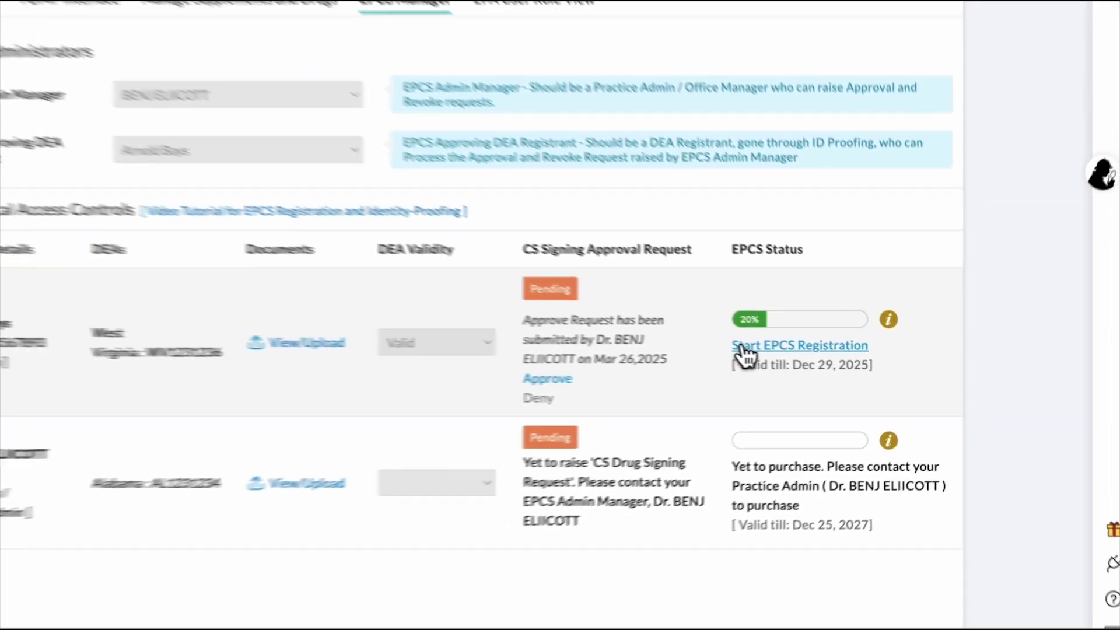
click(740, 345)
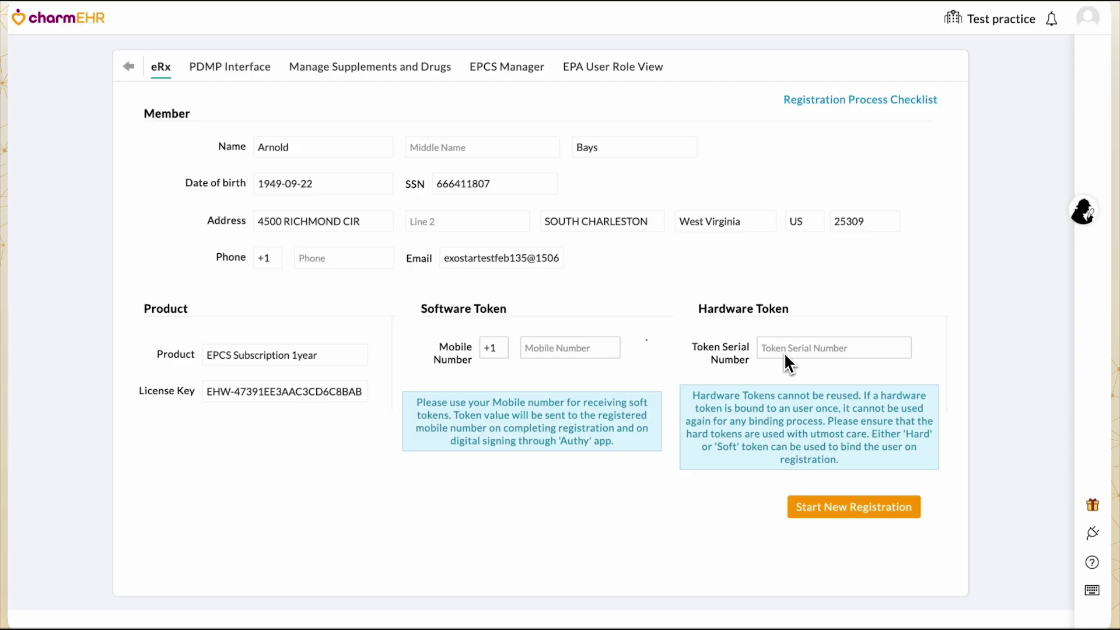
Step: Enter the provider's mobile number for software tokens, start the new registration, and proceed to Exostar proofing
click(599, 350)
text(1231)
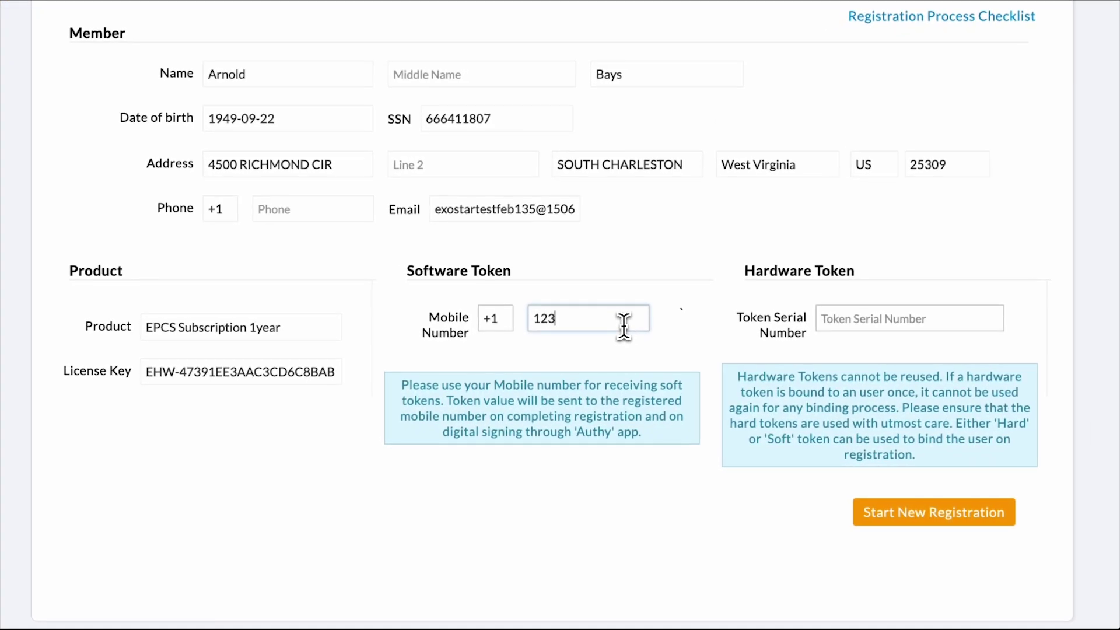
text(231234)
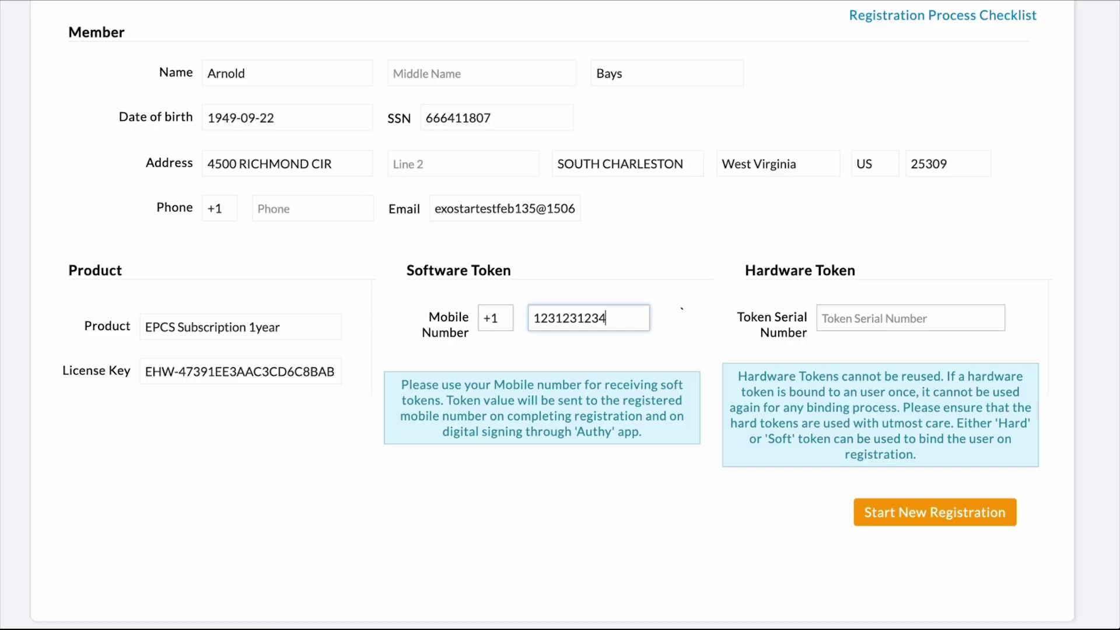
click(908, 520)
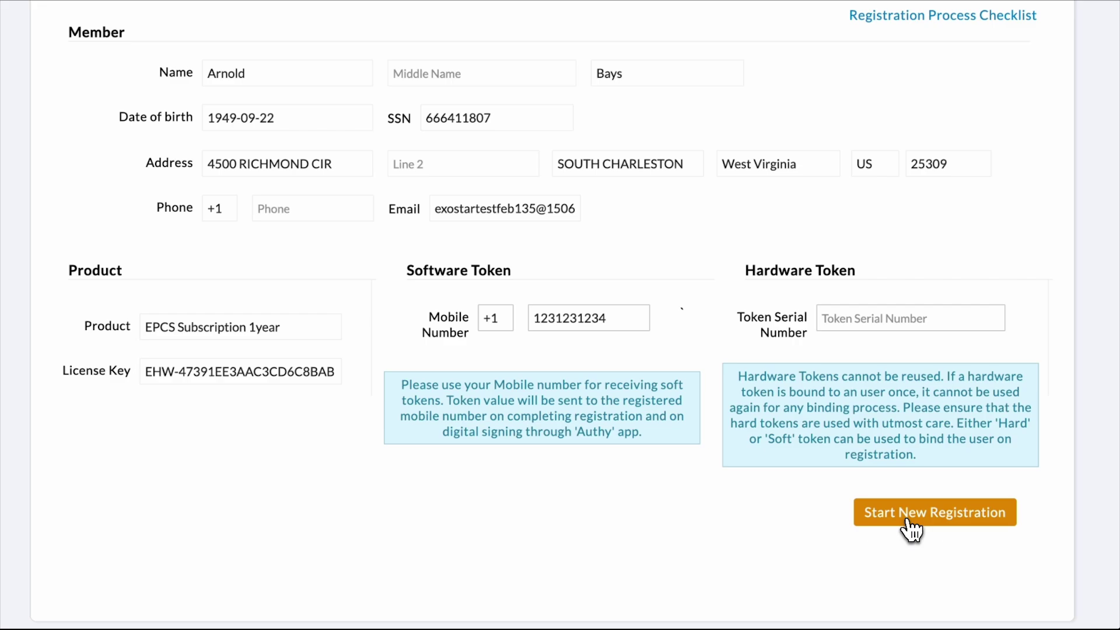
click(906, 520)
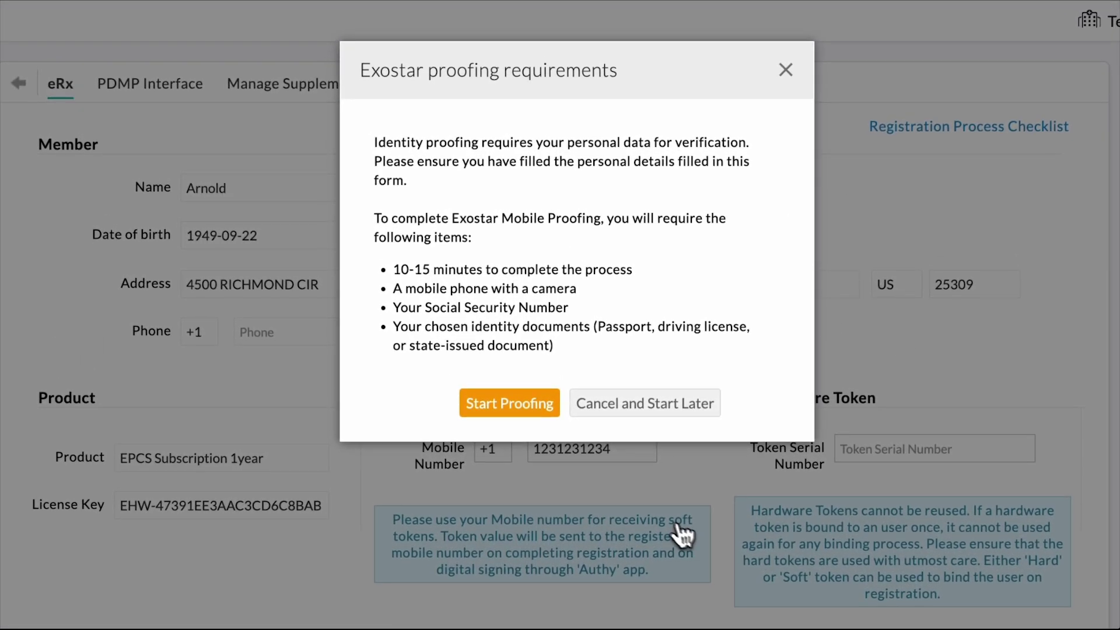
click(522, 413)
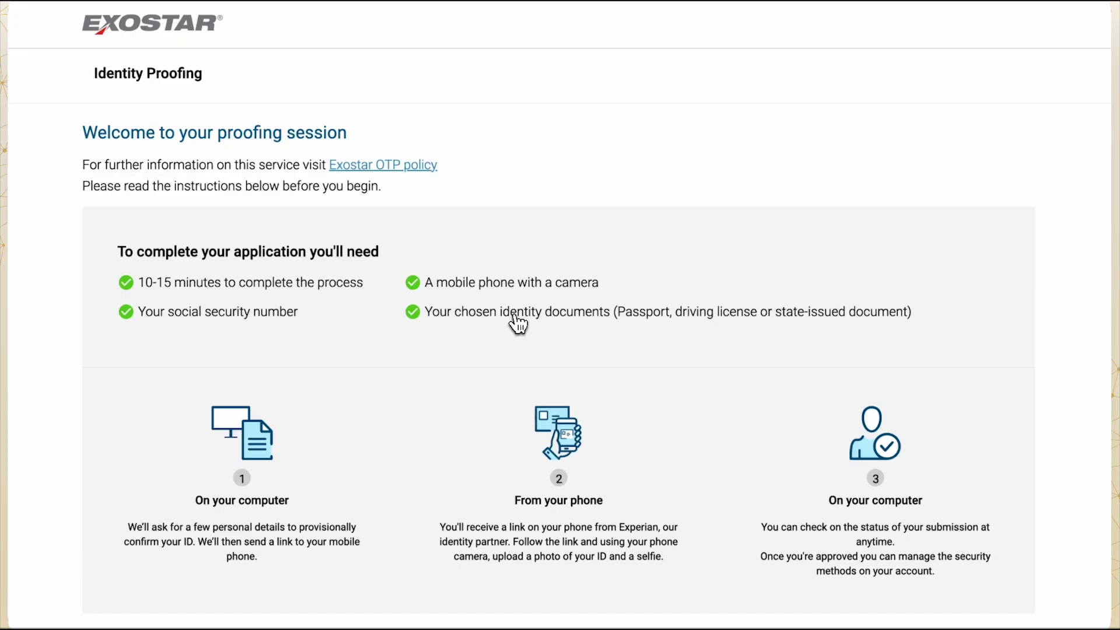
Step: Begin the Exostar proofing session and agree to the terms
scroll(518, 324, down, 3)
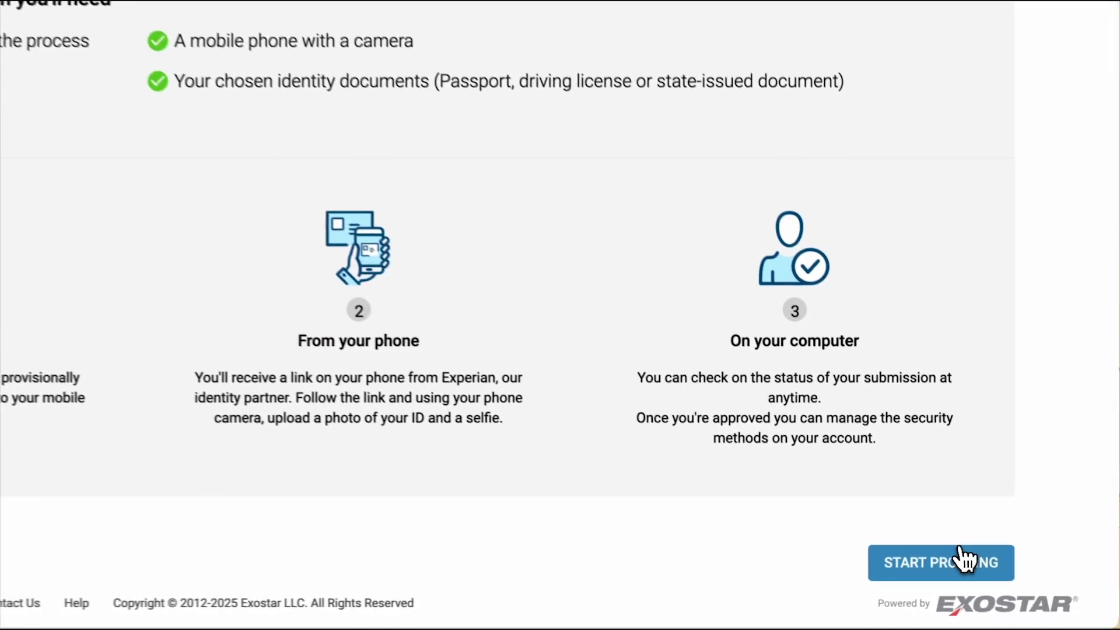
click(962, 561)
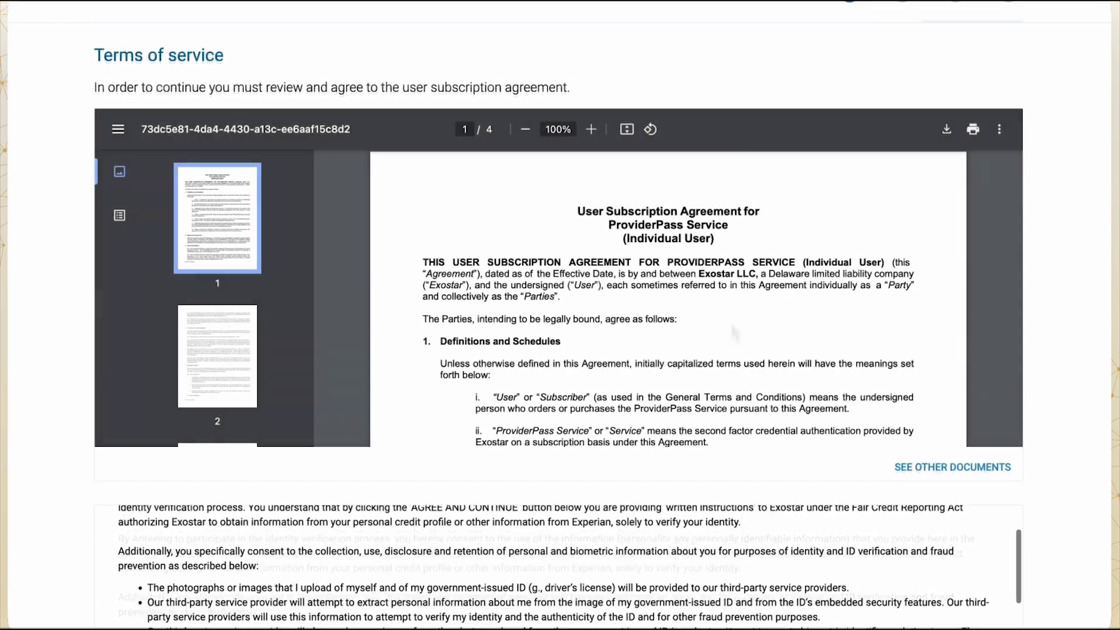
scroll(734, 333, down, 2)
Step: Enter the date of birth and Social Security number, then continue to the mobile step
scroll(1070, 412, down, 3)
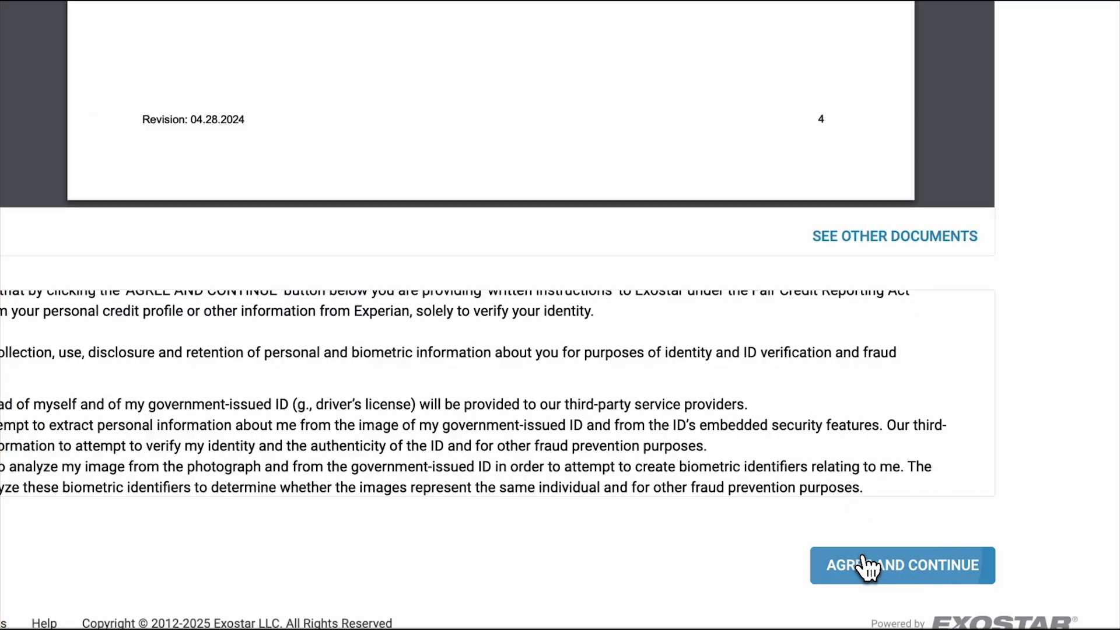
click(869, 567)
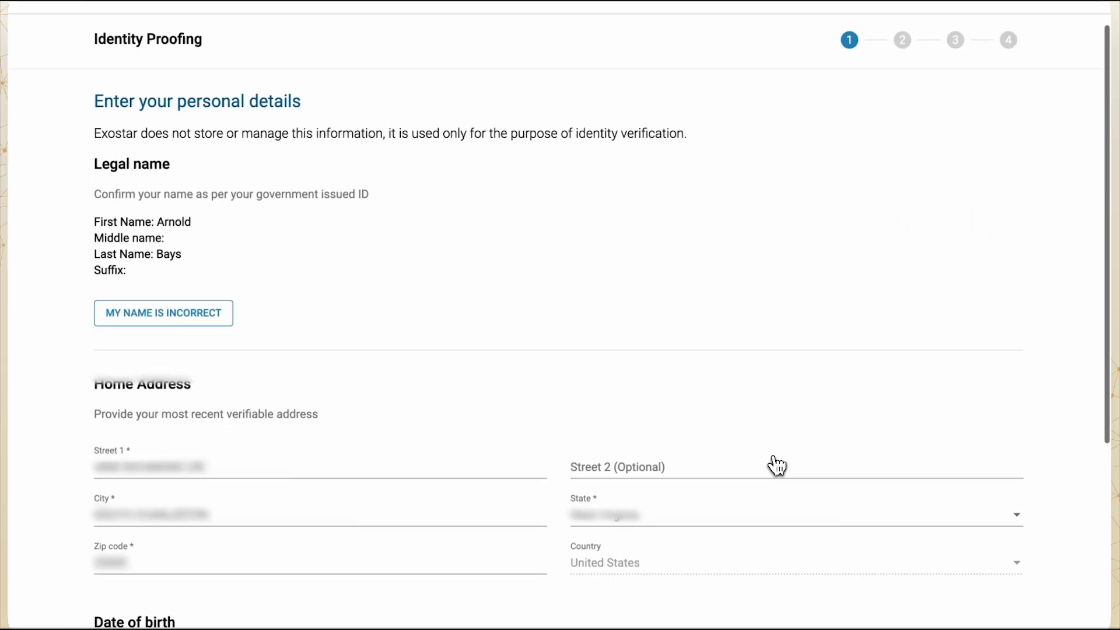
scroll(778, 464, down, 1)
text(01/15/1970)
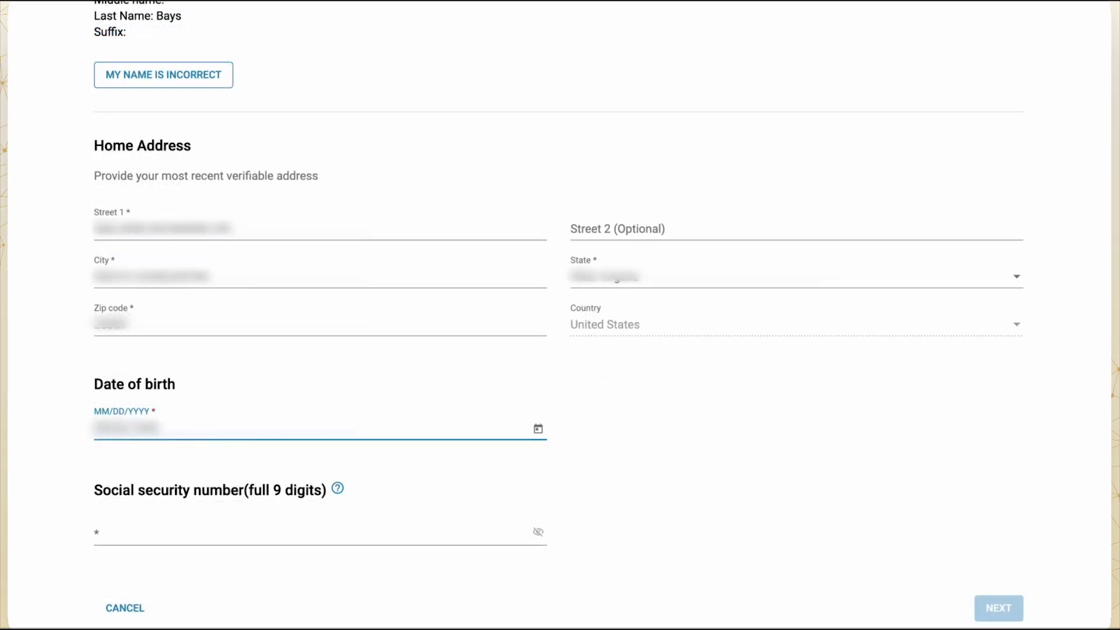
scroll(175, 467, down, 1)
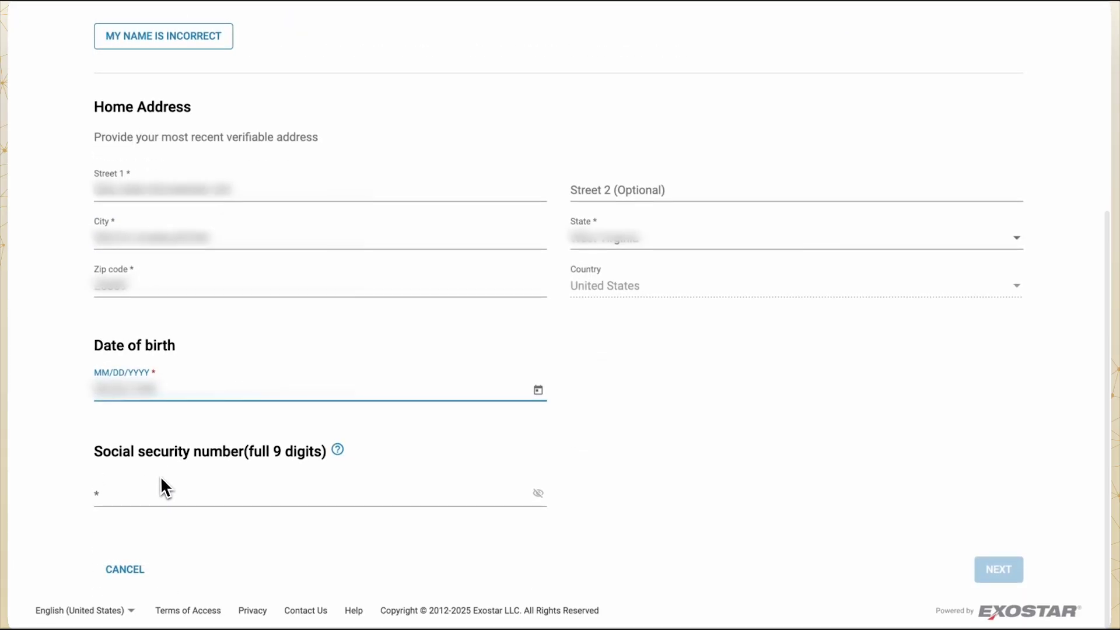
click(125, 503)
text(123456789)
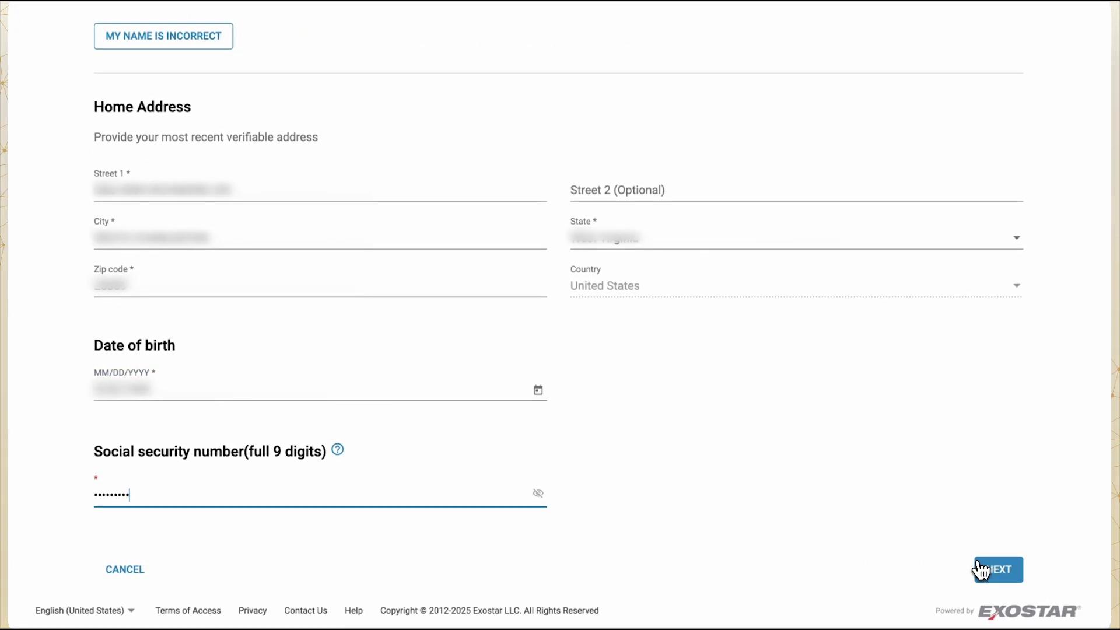
click(983, 569)
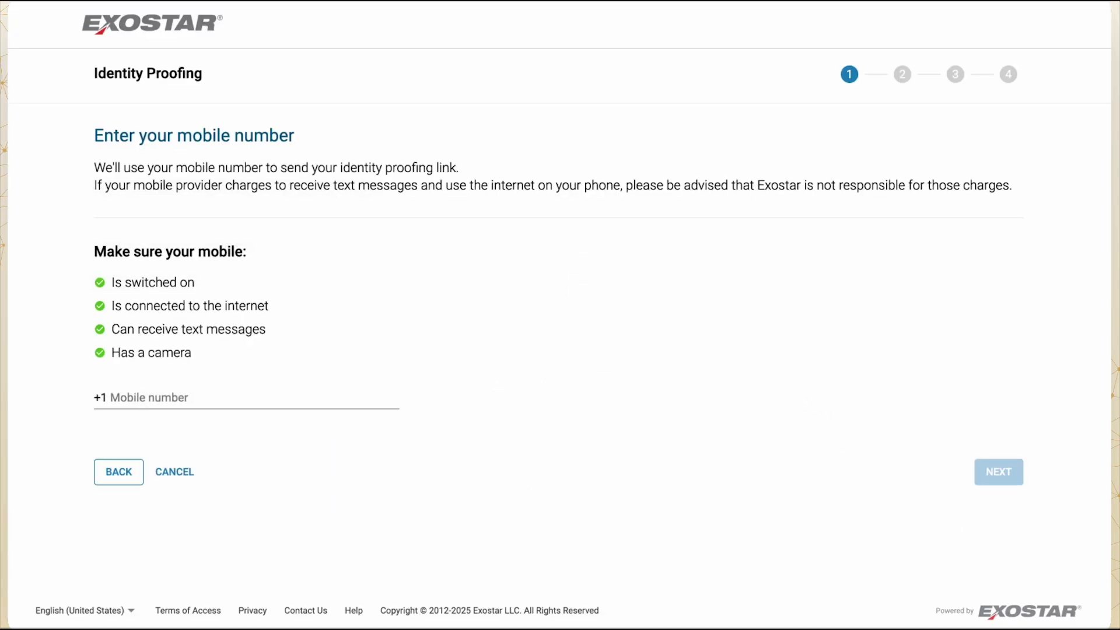
Step: Submit the mobile number for receiving the proofing link
click(173, 406)
text(9876543210)
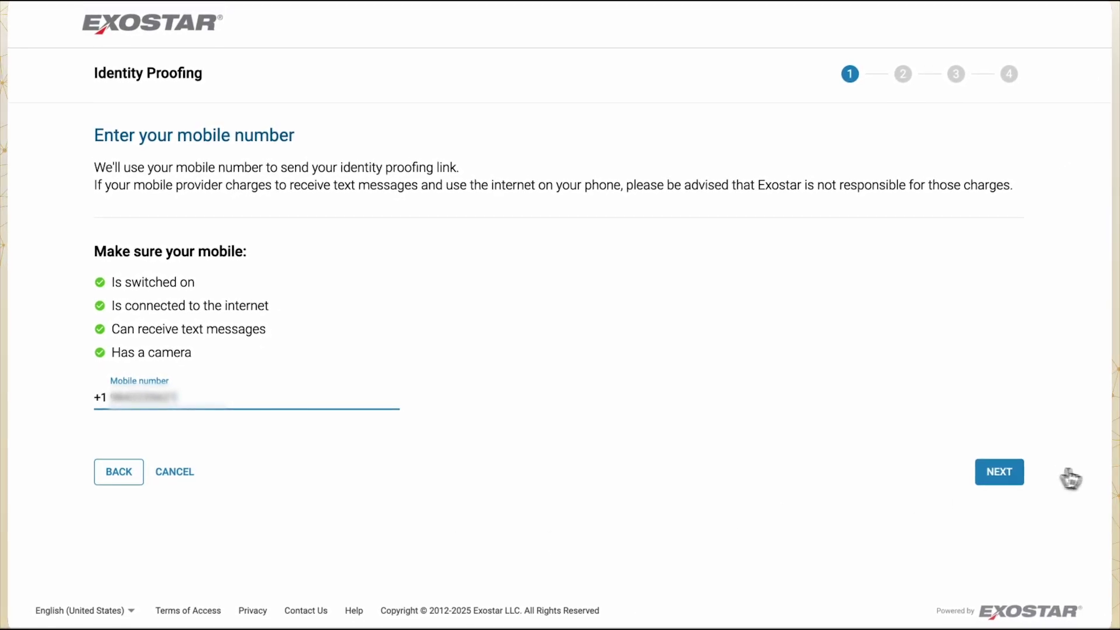
click(998, 473)
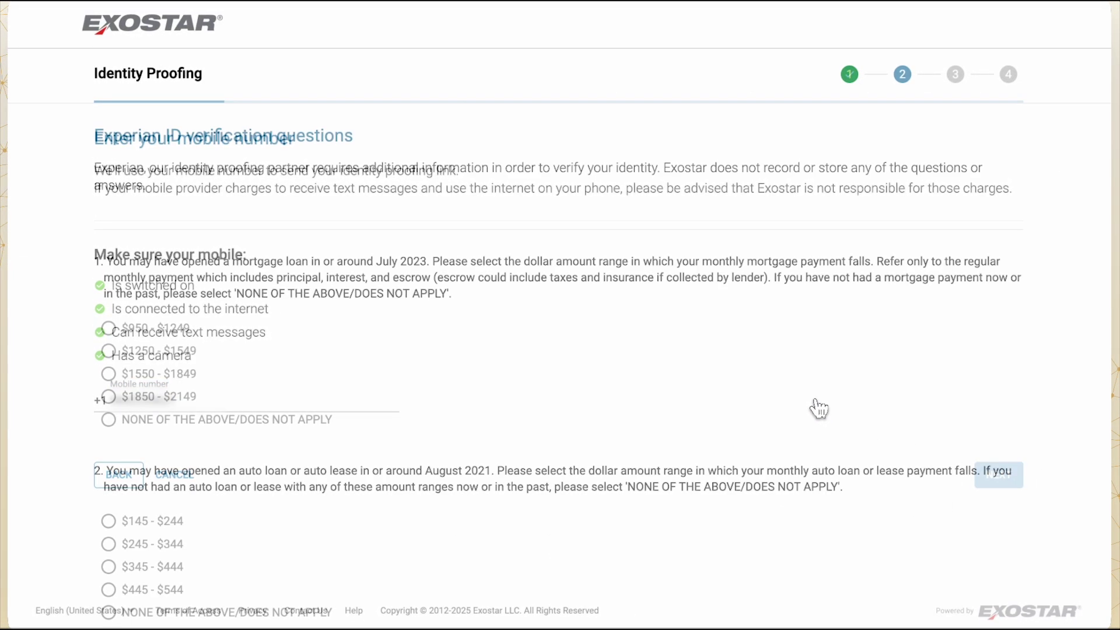
Step: Answer the Experian questions: $950 - $1249, $245 - $344, TOYOTA MOTOR CREDIT CO, none of the above
click(109, 328)
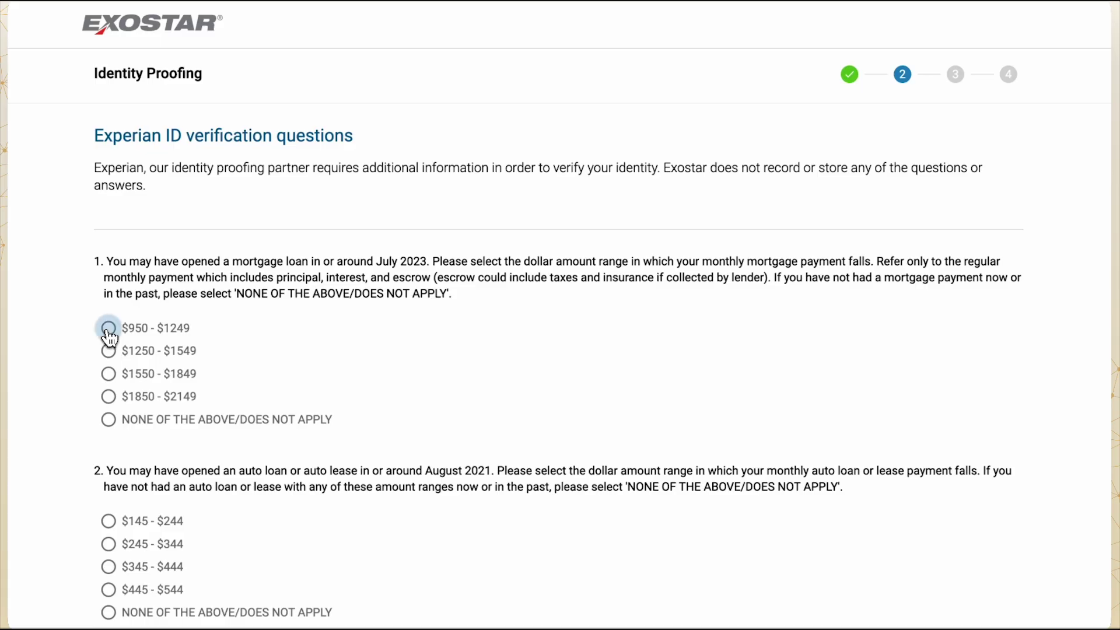
scroll(184, 465, down, 3)
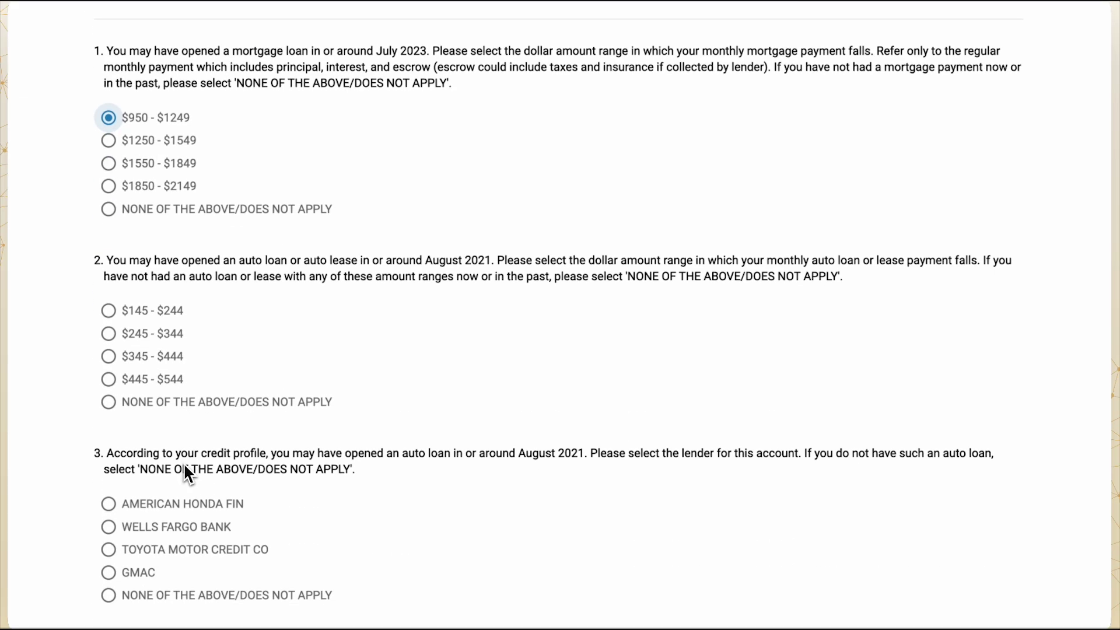
click(109, 333)
scroll(110, 341, down, 4)
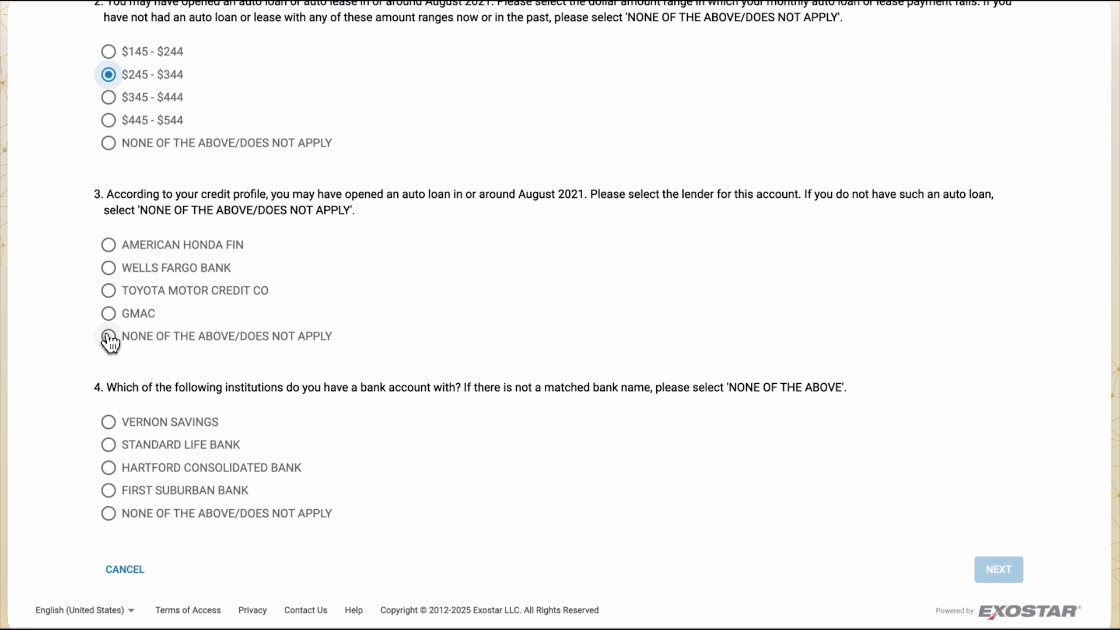
click(154, 290)
scroll(279, 438, down, 1)
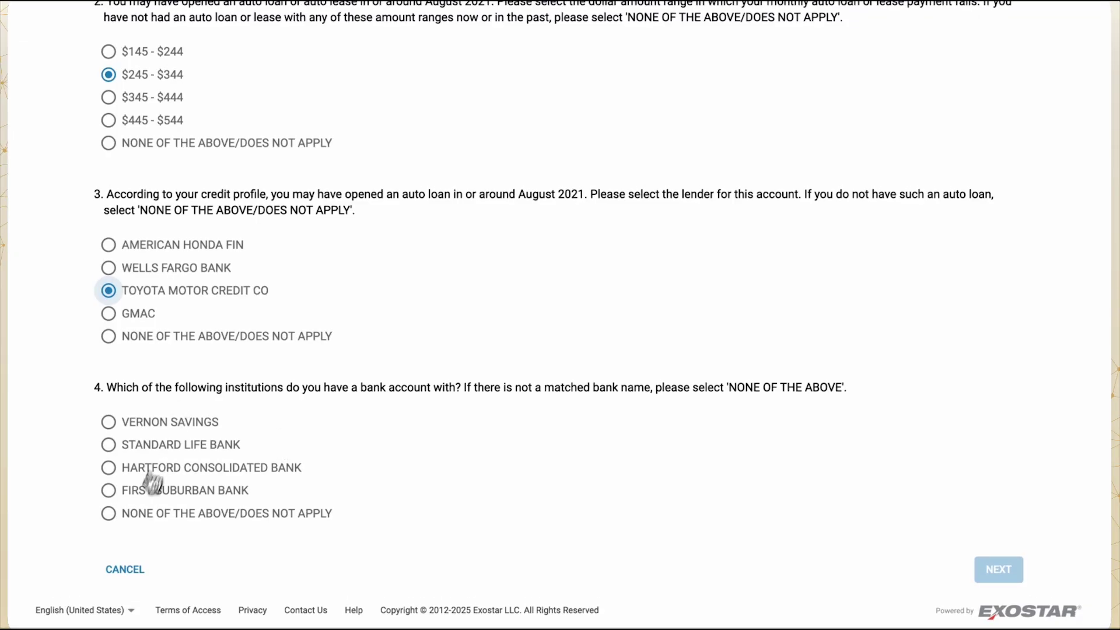
click(149, 513)
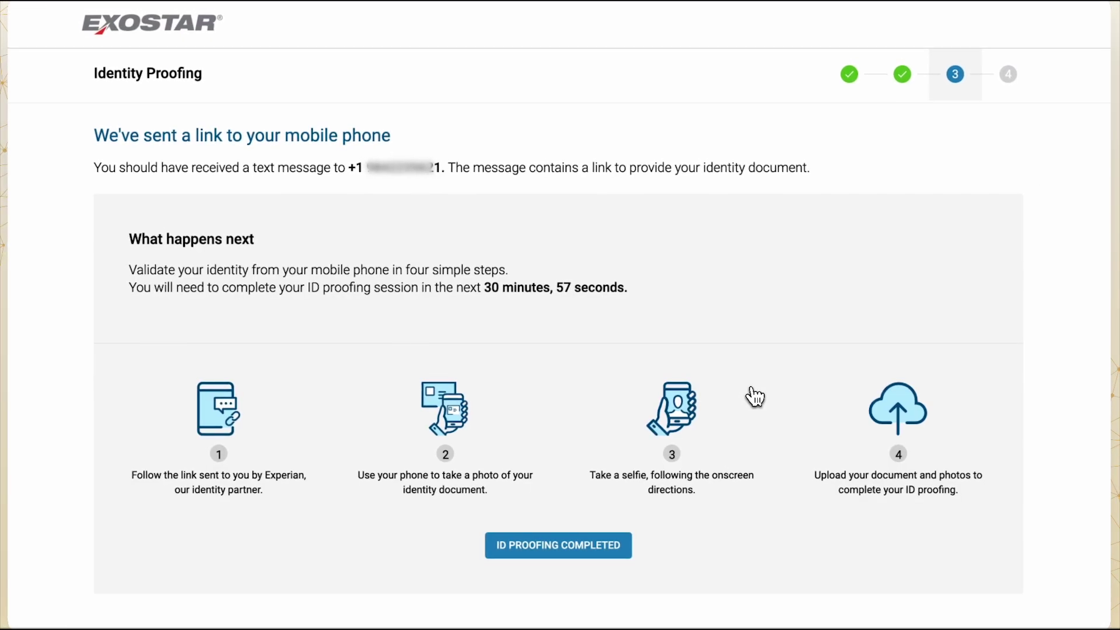
Step: Mark ID proofing as completed once the phone verification steps are done
scroll(752, 395, down, 2)
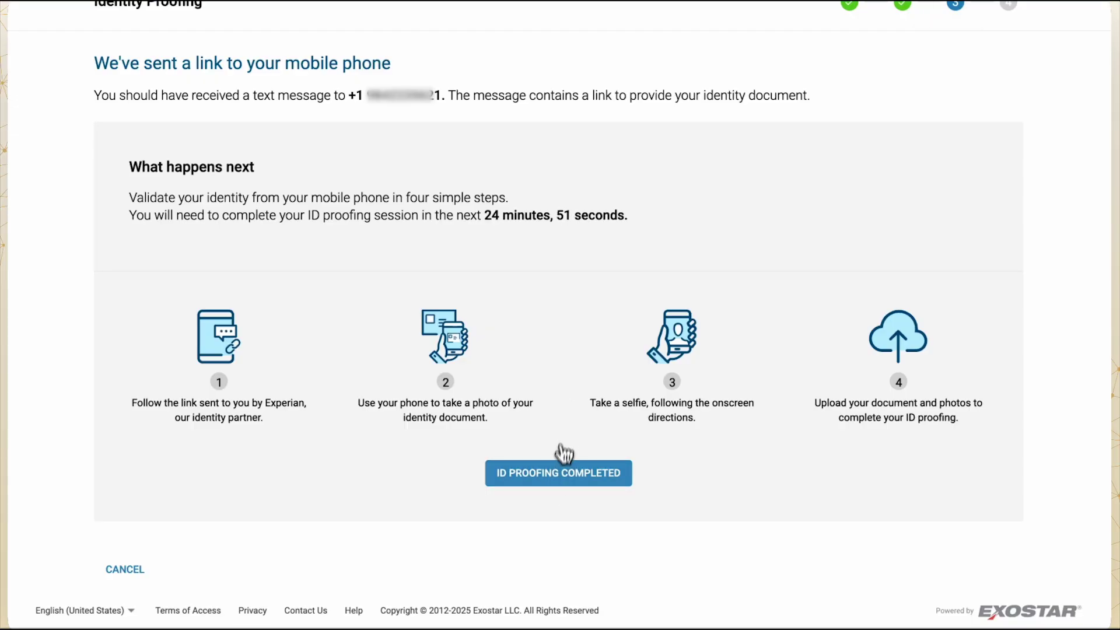
click(555, 473)
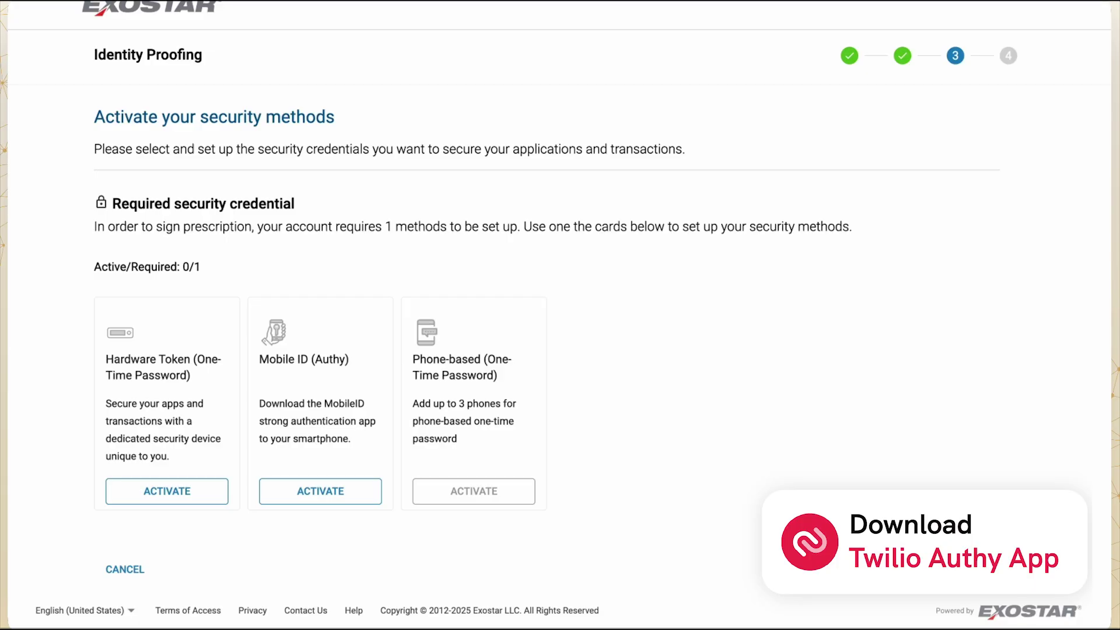
Step: Activate Mobile ID (Authy) with a country code, the mobile number and the account e-mail
click(347, 499)
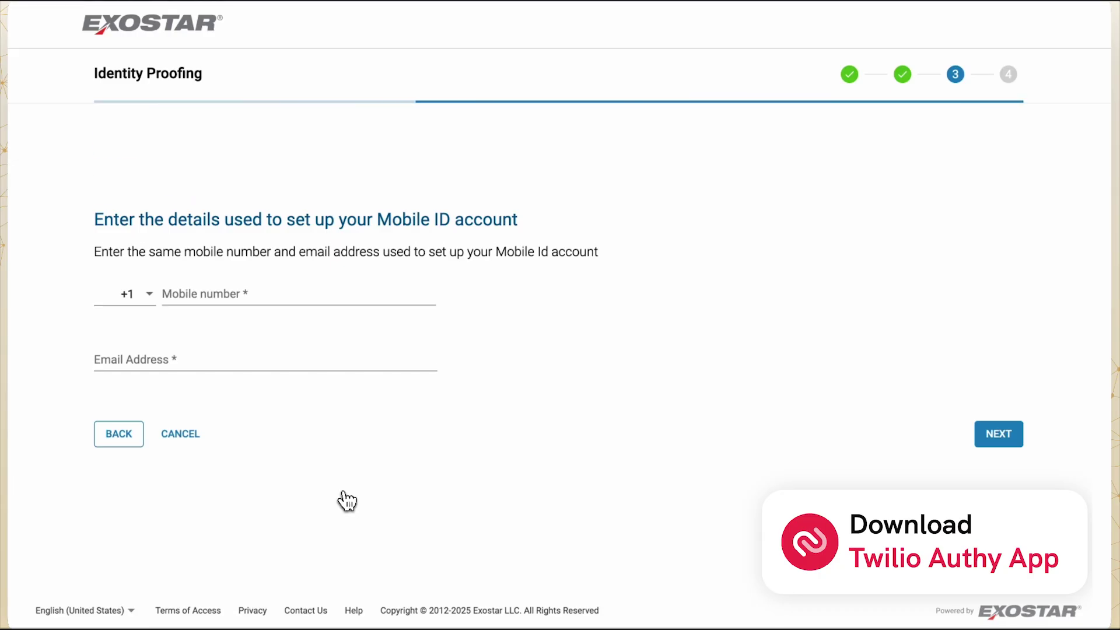
click(131, 290)
click(140, 312)
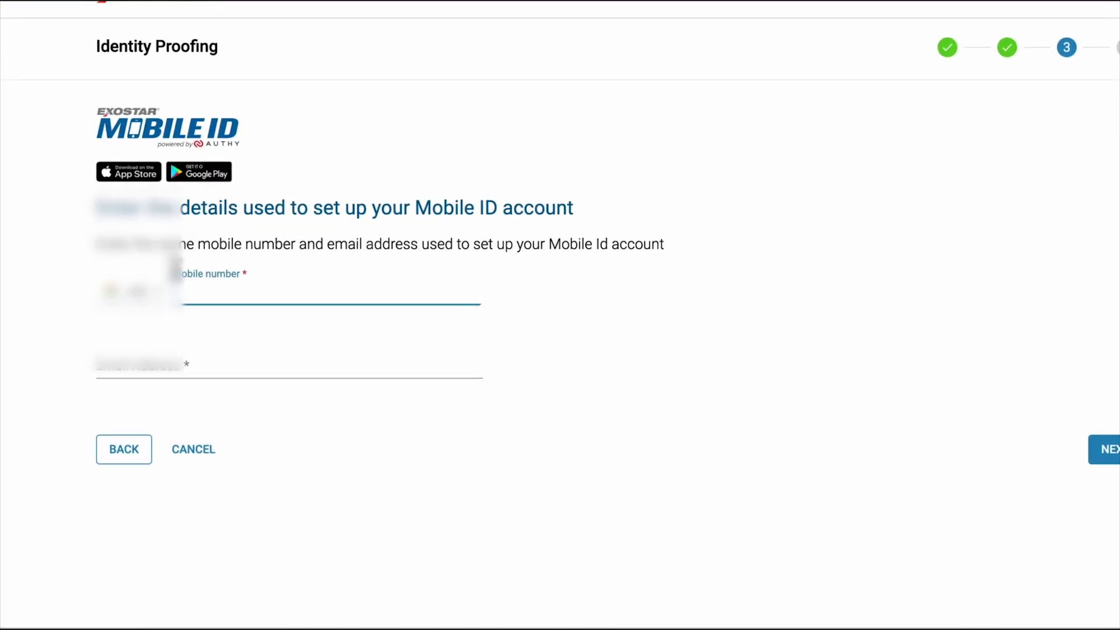
text(900000)
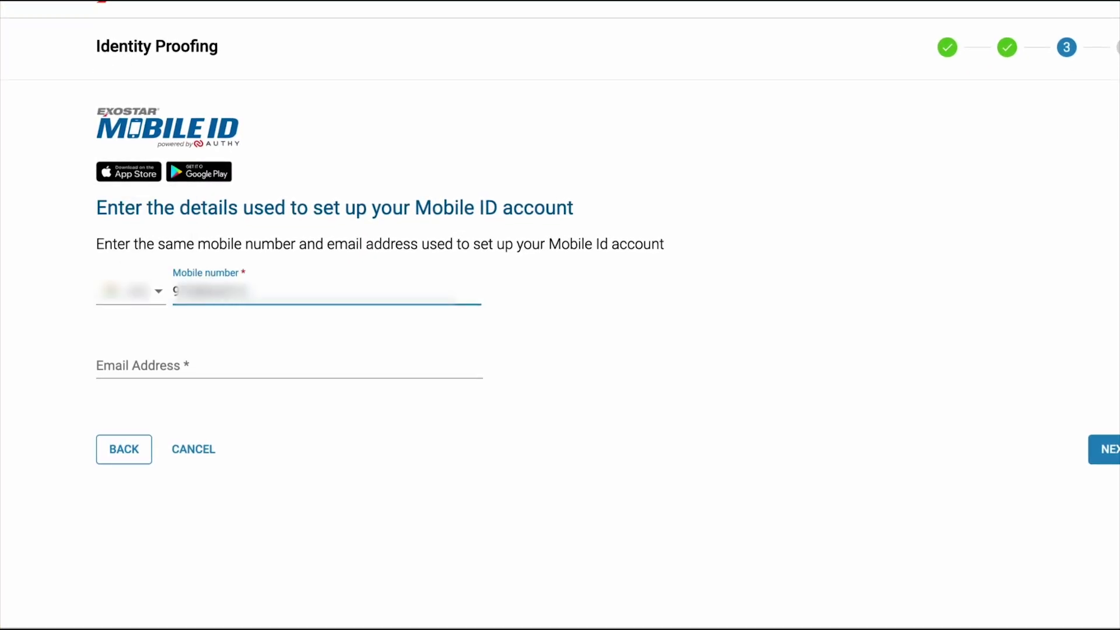
click(135, 368)
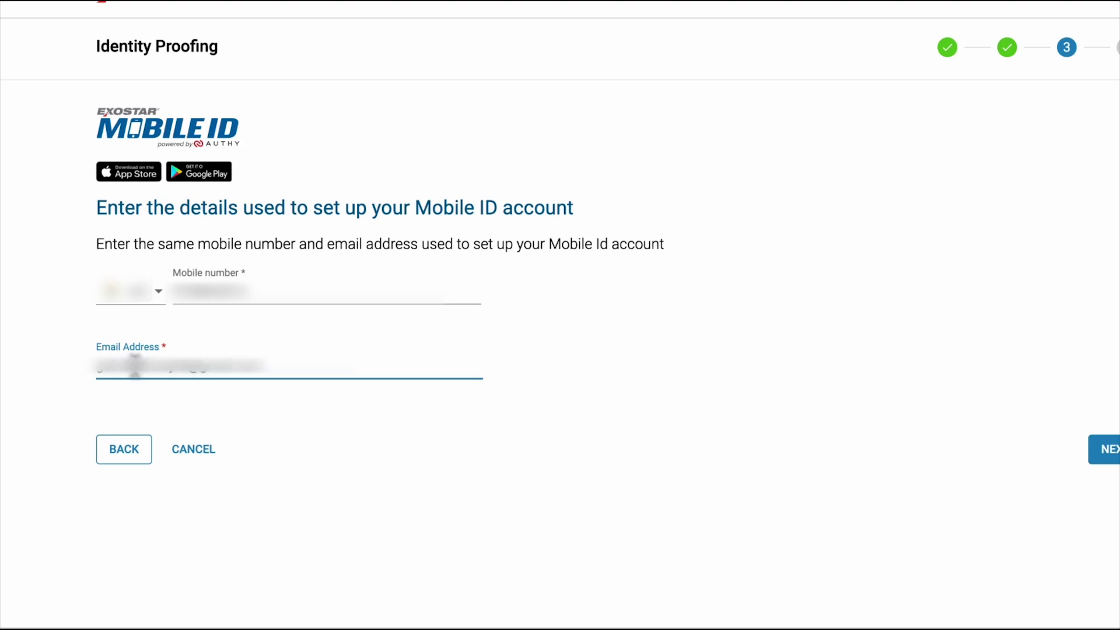
click(1104, 449)
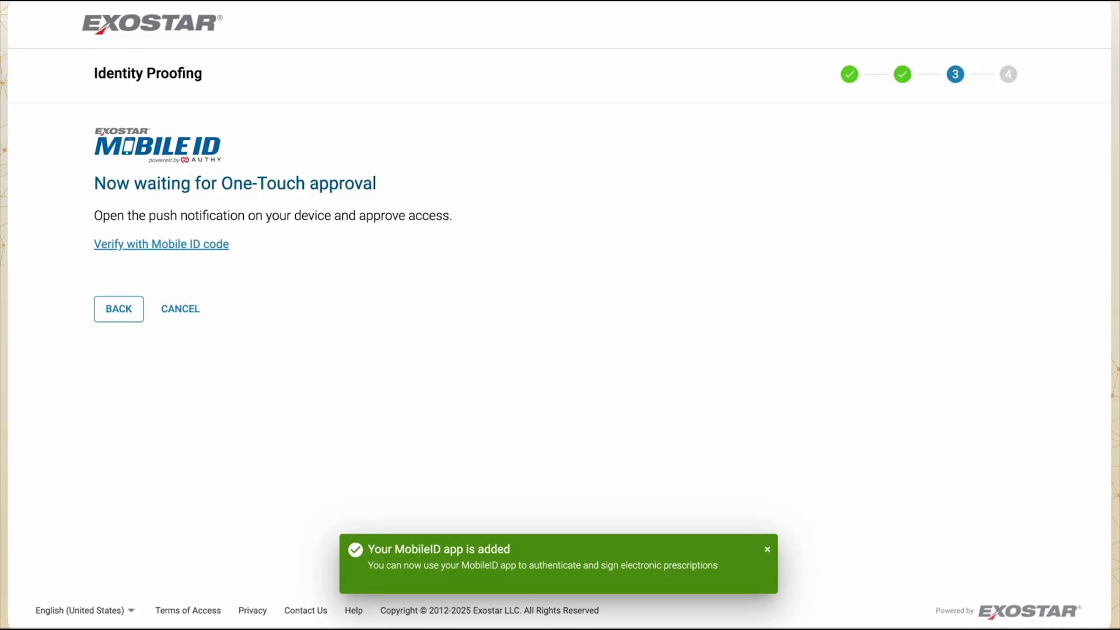
Step: Switch to verifying with a Mobile ID code instead of One-Touch approval
click(209, 245)
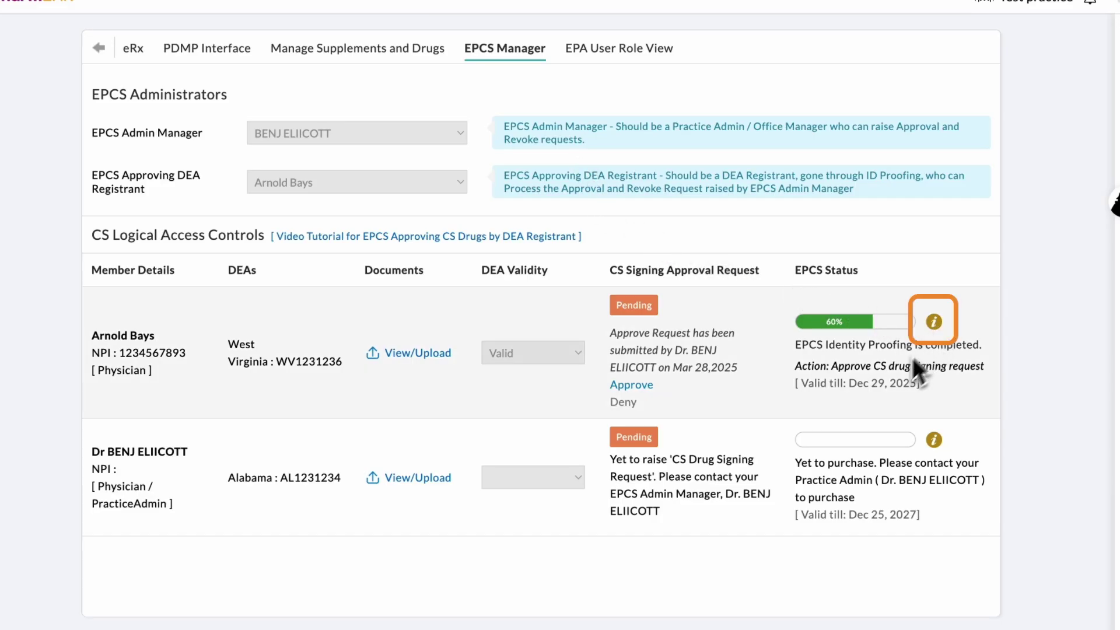
Step: Open the 60% physician's EPCS registration checklist and scroll through rows #3 to #5
click(936, 329)
scroll(859, 398, down, 3)
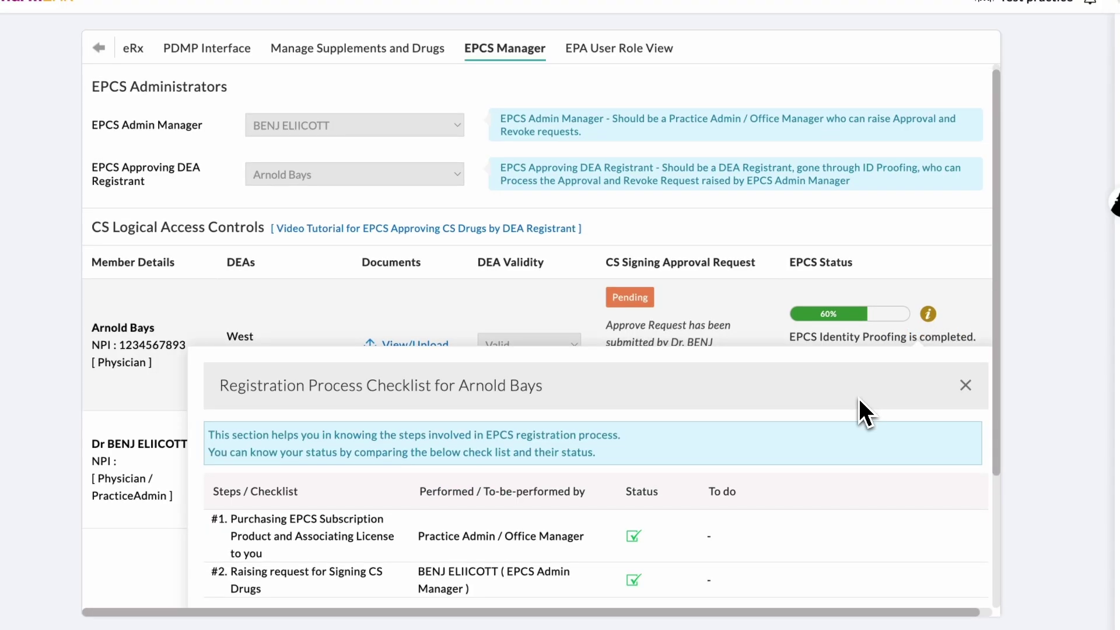